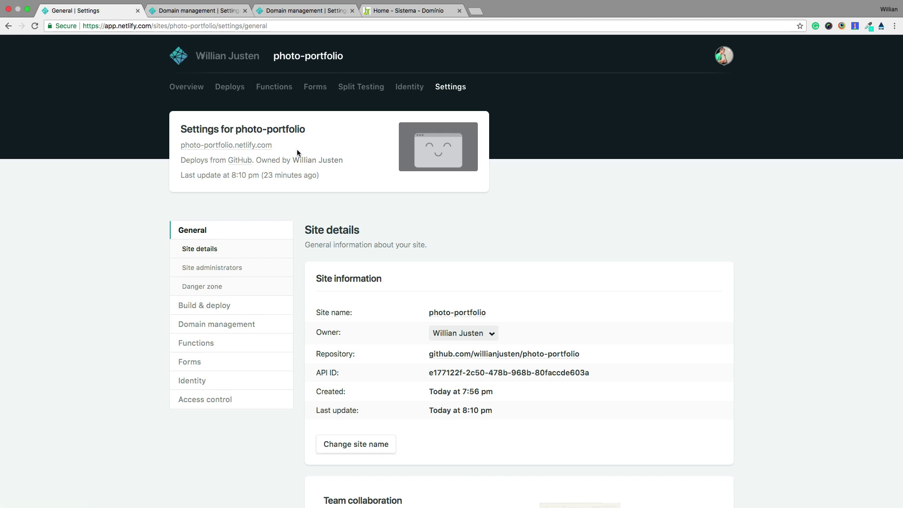
# - Open the domain management settings of the photo-portfolio site
pyautogui.click(202, 329)
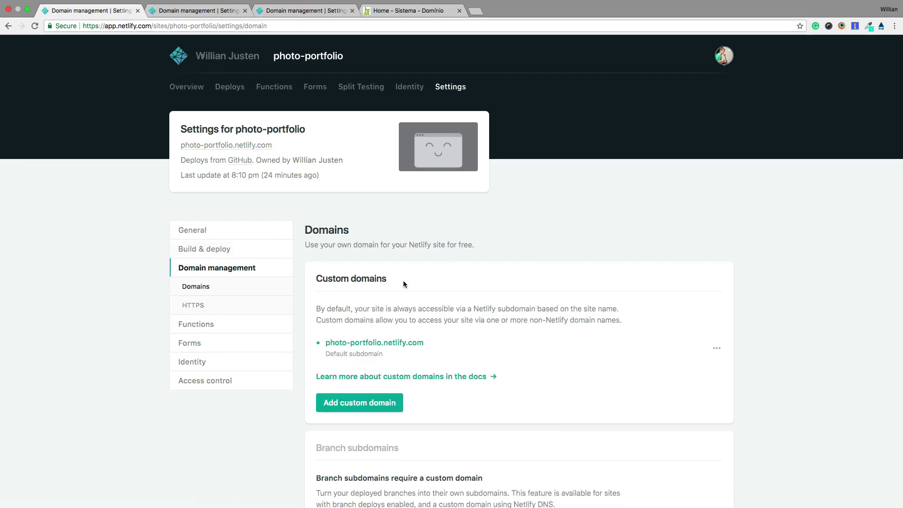
pyautogui.scroll(-1, 403, 280)
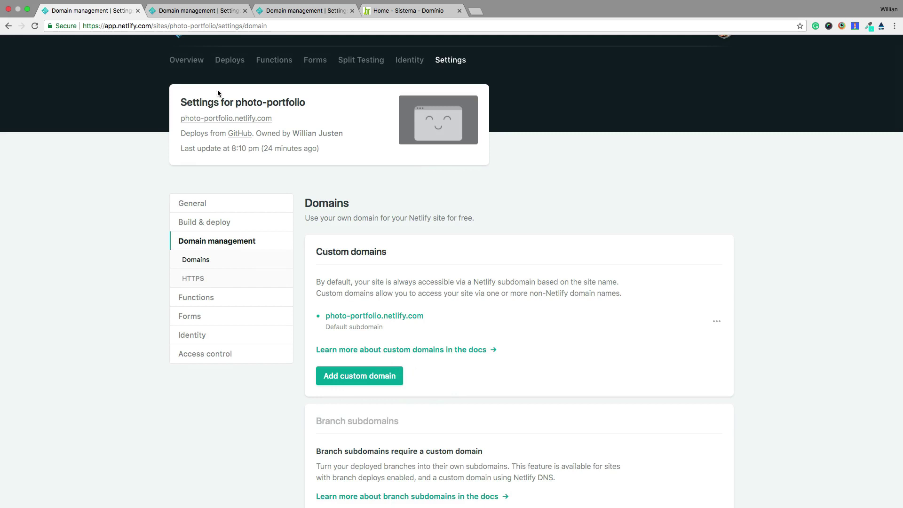
# - Review the custom domains of the willianjusten.com.br site and the options for its www and primary domains
pyautogui.click(213, 13)
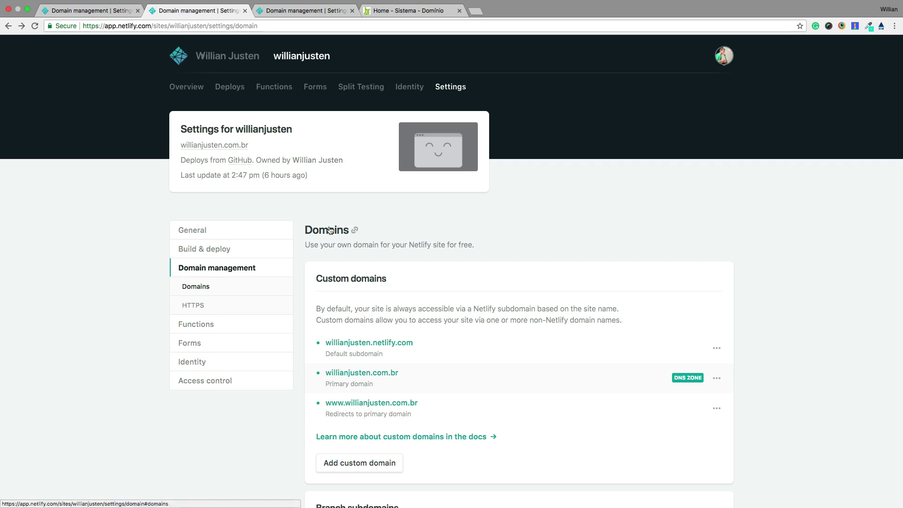
pyautogui.scroll(-2, 331, 231)
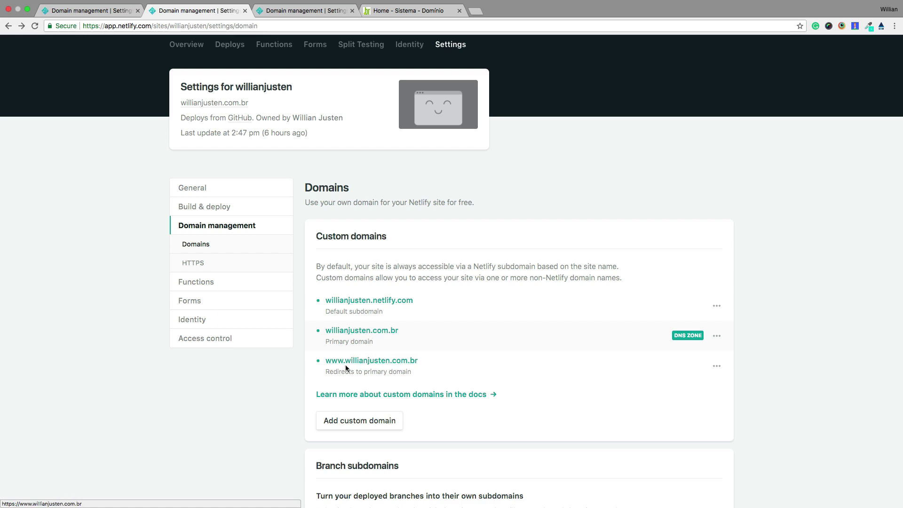
pyautogui.click(719, 366)
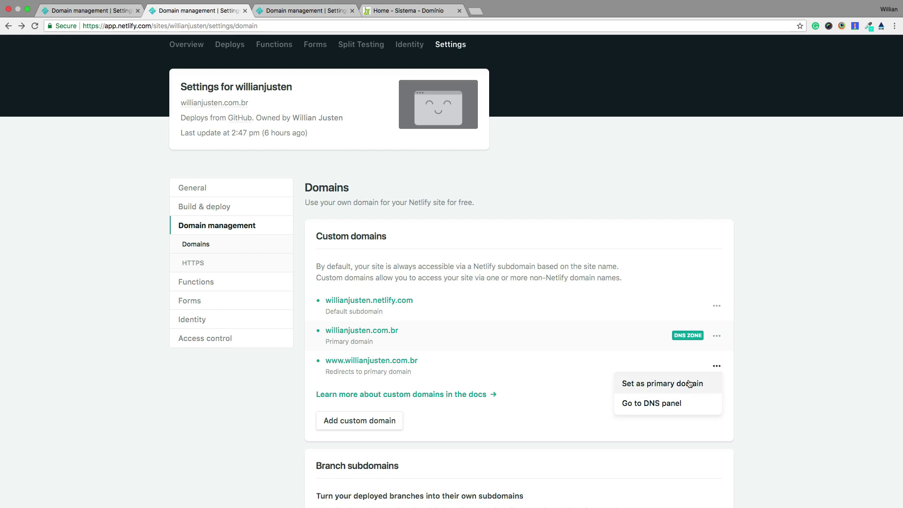
pyautogui.click(718, 336)
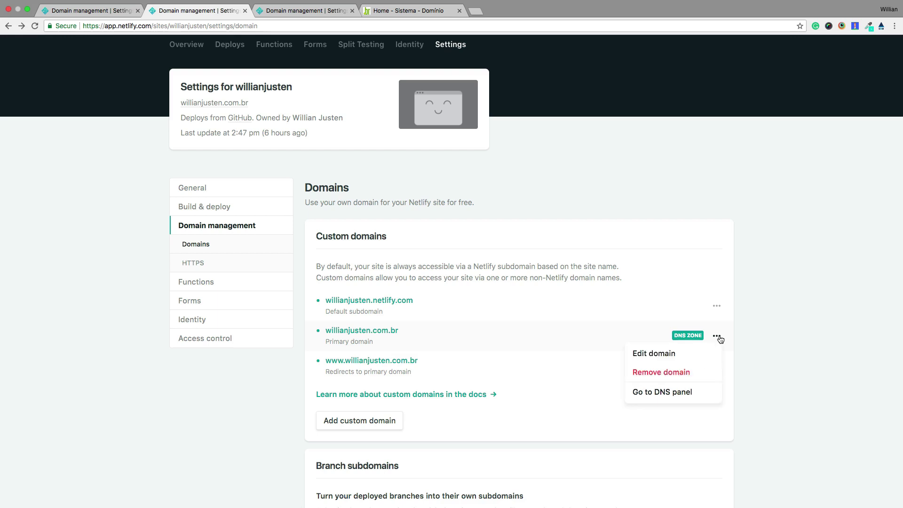
pyautogui.click(646, 326)
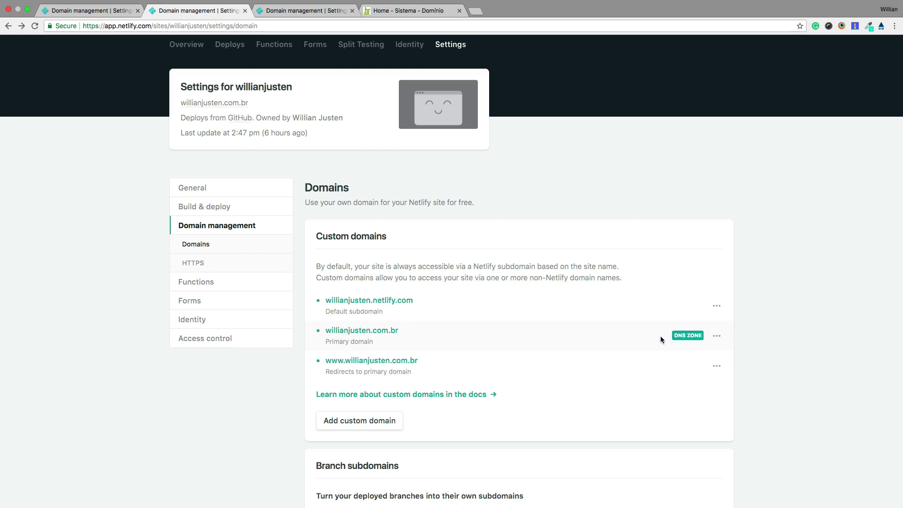
# - Open the primary domain's DNS zone and examine its DNS records and the nameservers assigned to it
pyautogui.click(688, 335)
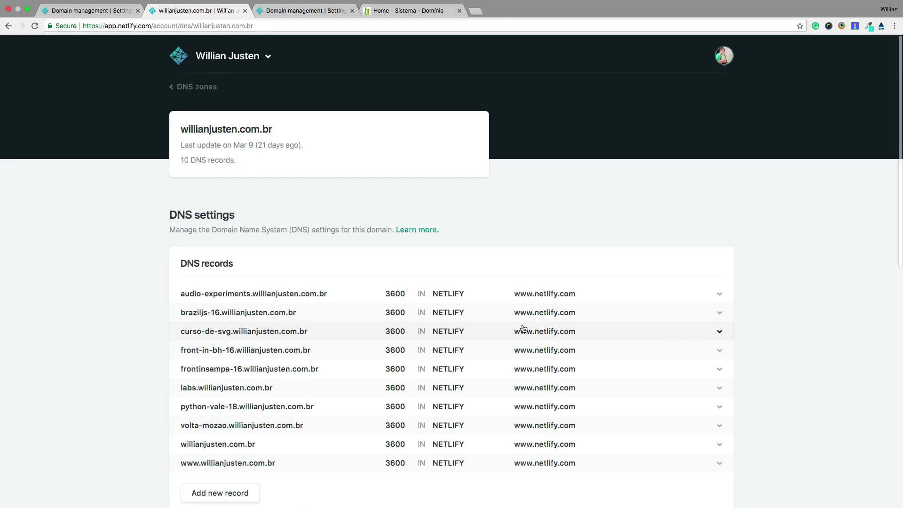
pyautogui.scroll(-3, 311, 236)
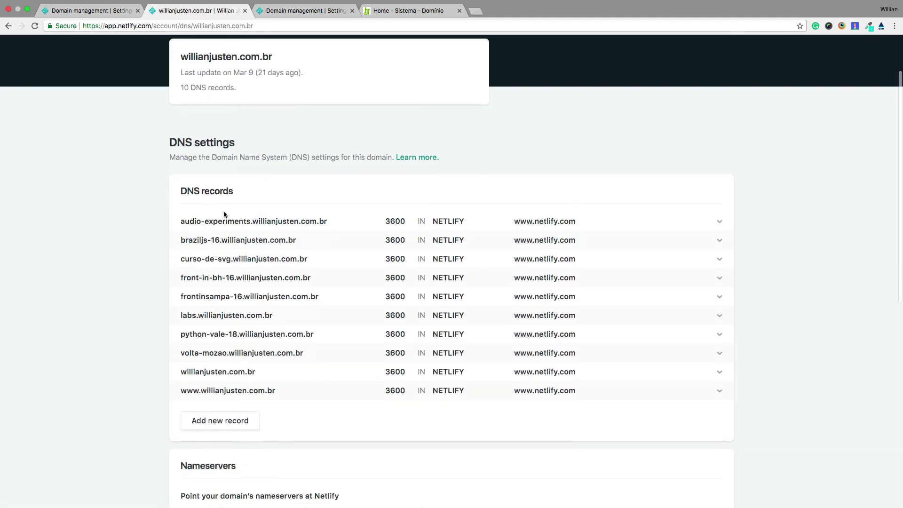
pyautogui.scroll(-8, 188, 238)
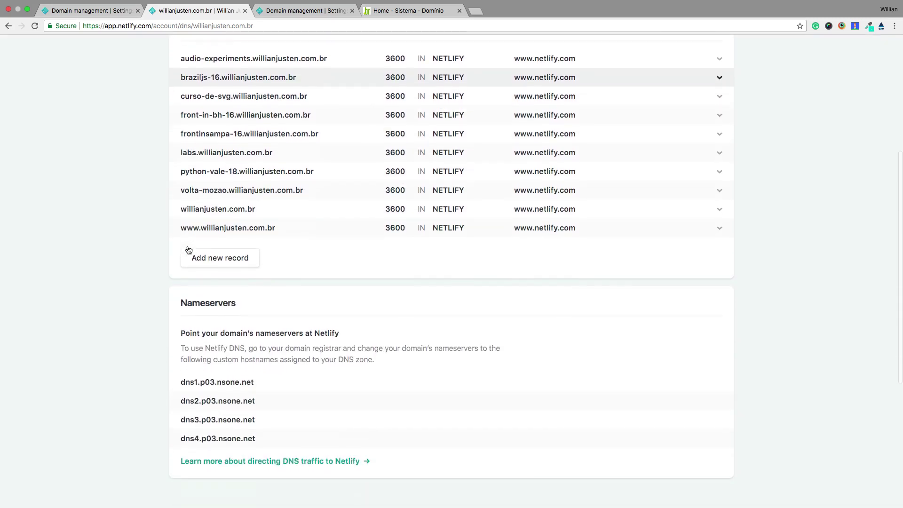
pyautogui.scroll(-5, 189, 250)
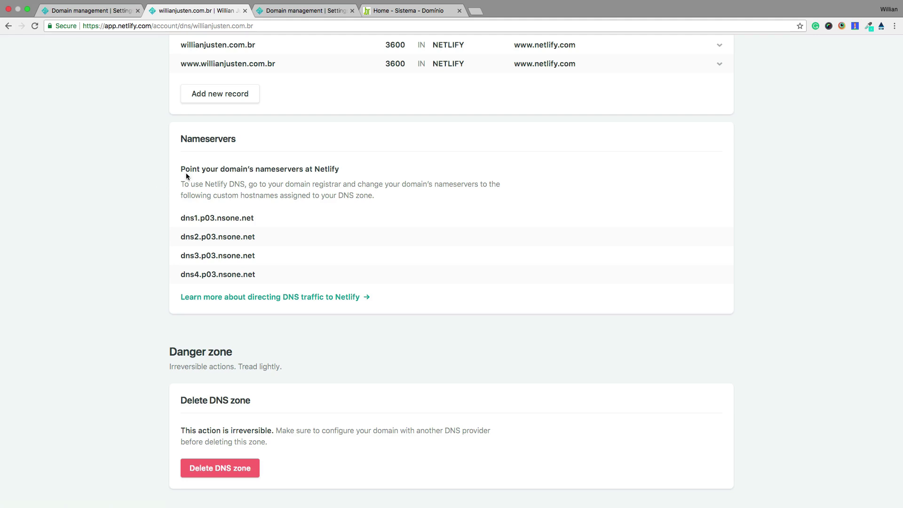
# - Switch to registro.br and open the domain's DNS servers for editing to review the master and slave entries
pyautogui.click(417, 14)
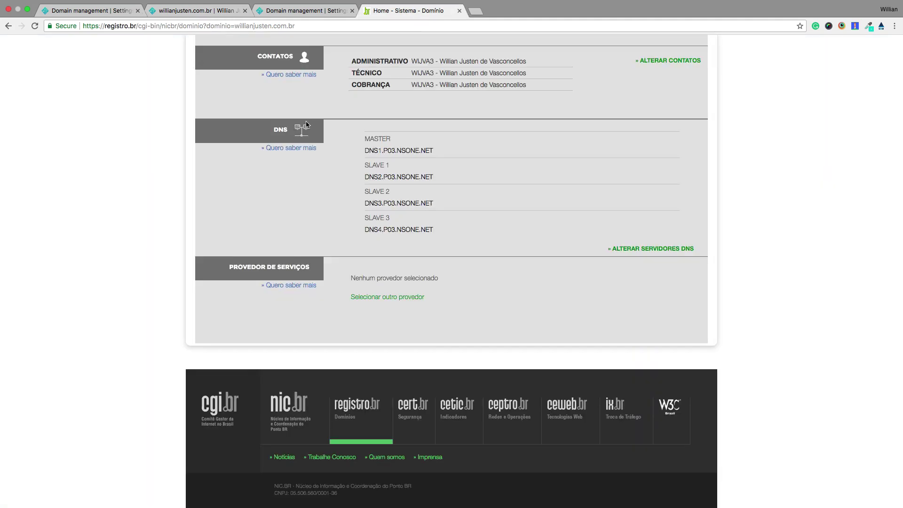
pyautogui.scroll(5, 305, 125)
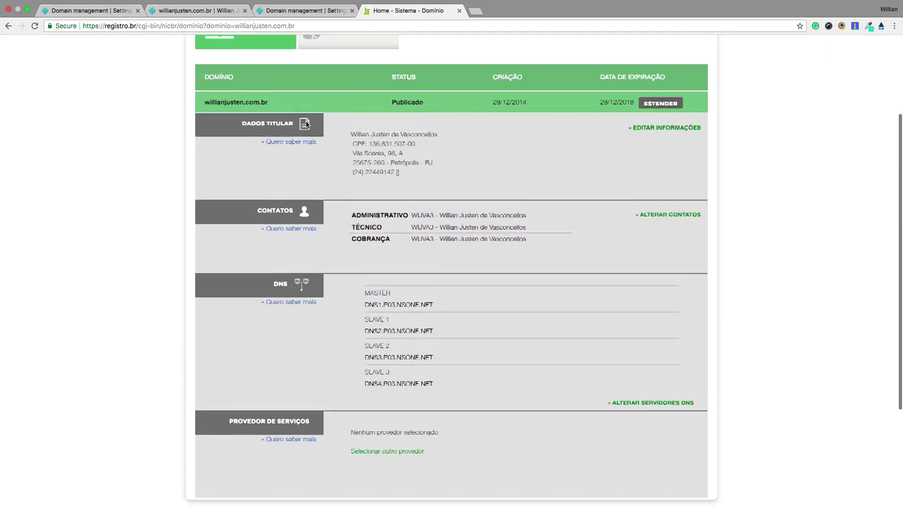
pyautogui.scroll(-4, 297, 187)
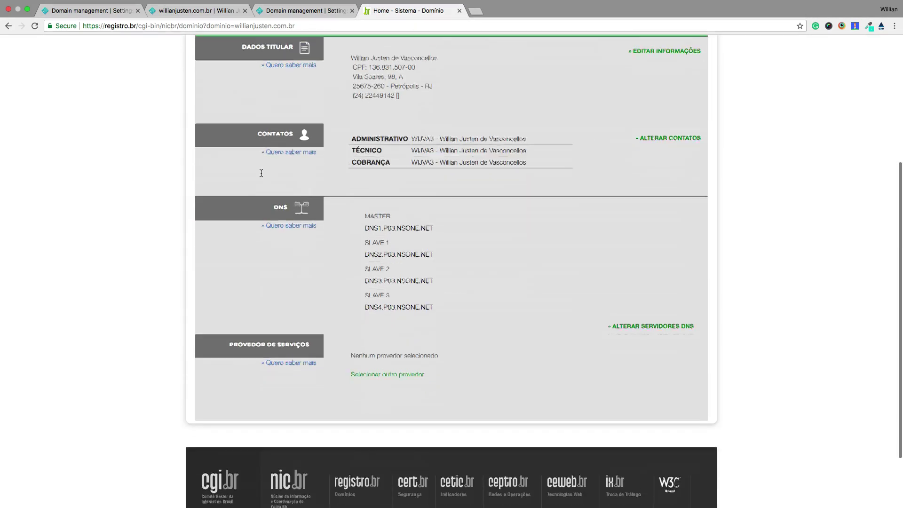
pyautogui.scroll(-1, 296, 185)
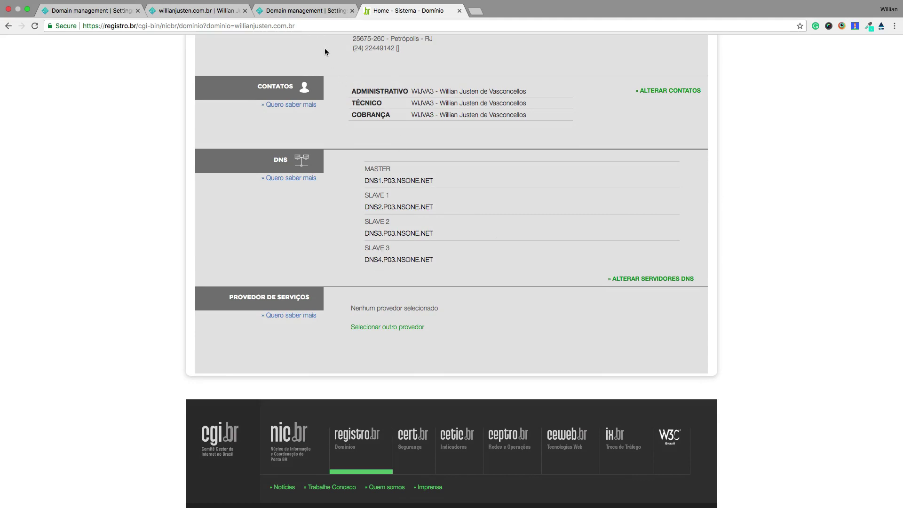
pyautogui.click(644, 281)
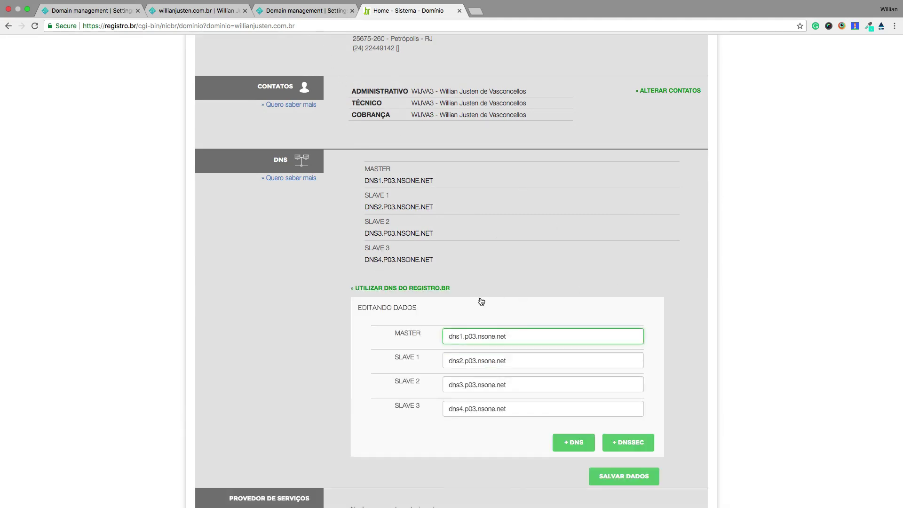
pyautogui.scroll(-3, 552, 289)
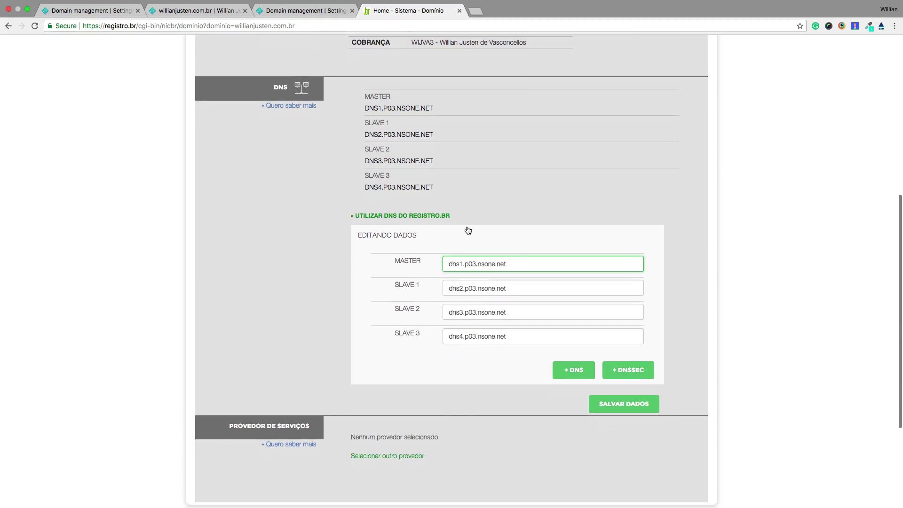
pyautogui.click(324, 281)
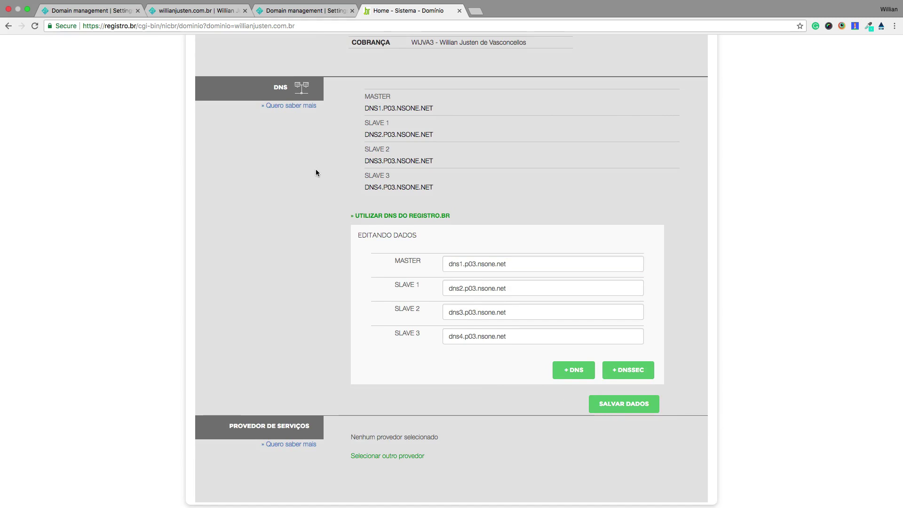
# - Switch back to Netlify, view the account's list of DNS zones and reopen the willianjusten.com.br zone
pyautogui.click(197, 15)
pyautogui.scroll(6, 351, 163)
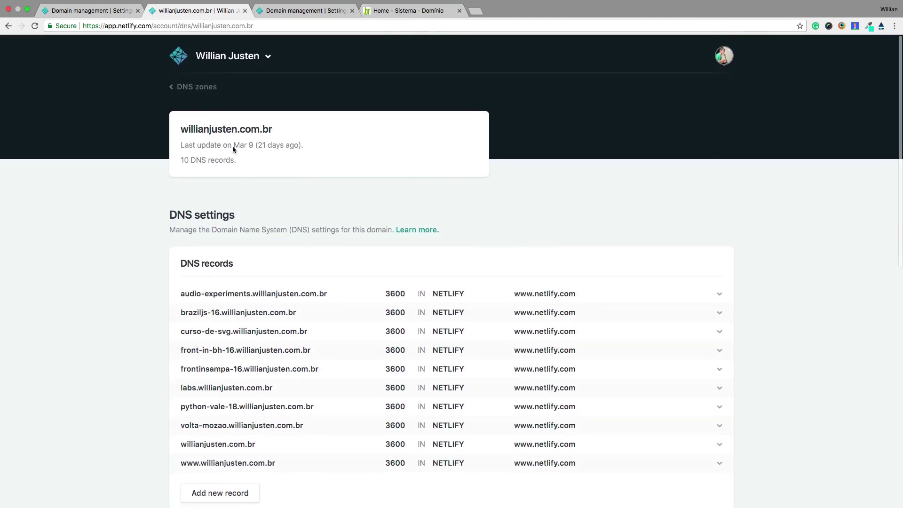
pyautogui.click(207, 93)
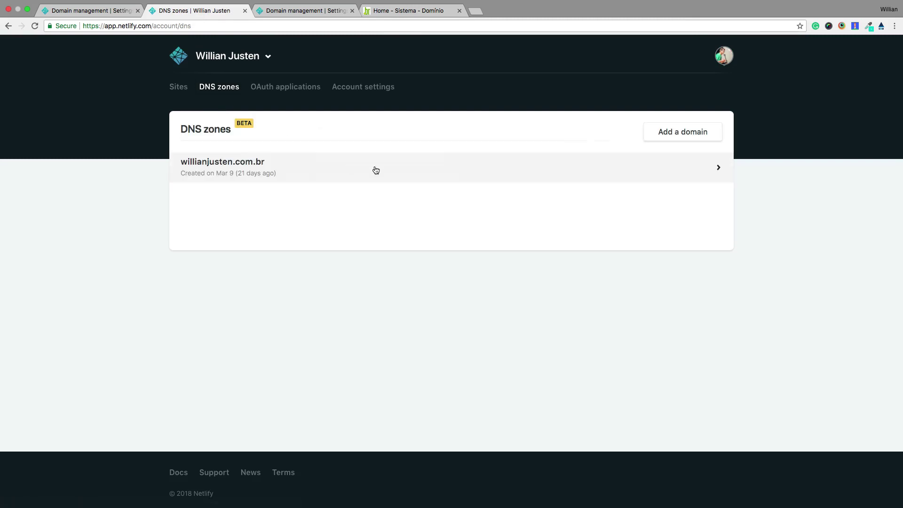
pyautogui.click(318, 174)
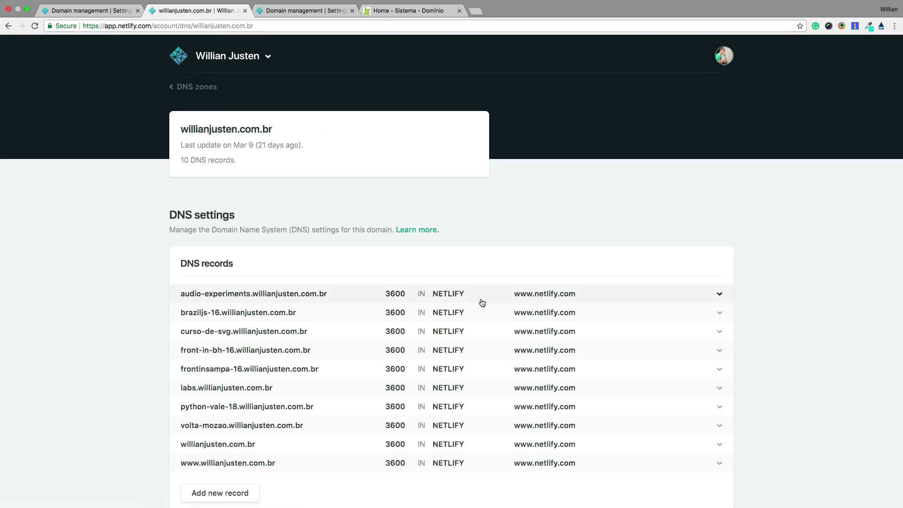
# - Go to the account's site list and open the domain settings of the willianjusten.com.br site
pyautogui.click(198, 92)
pyautogui.click(227, 56)
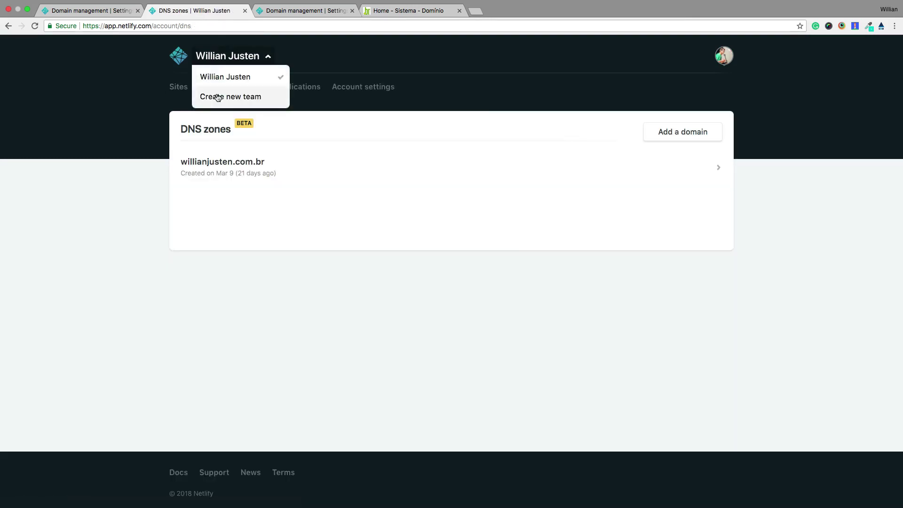
pyautogui.click(204, 75)
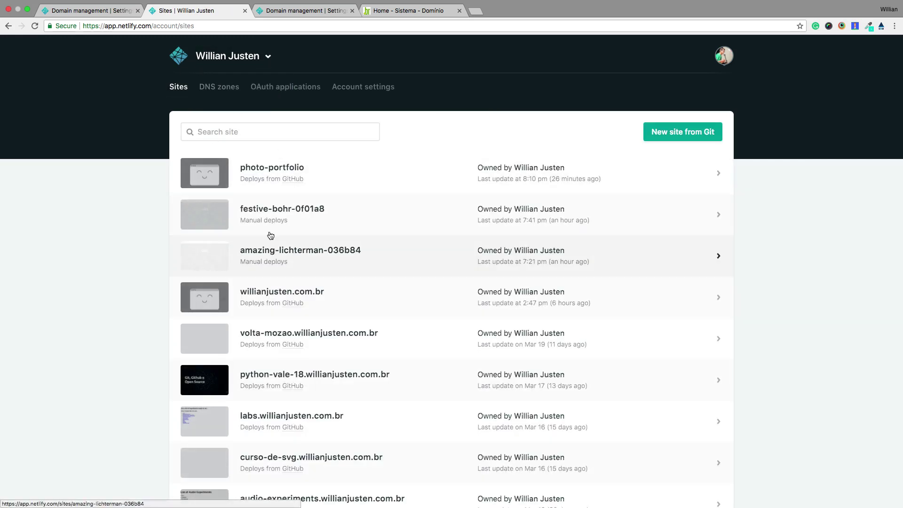
pyautogui.click(299, 302)
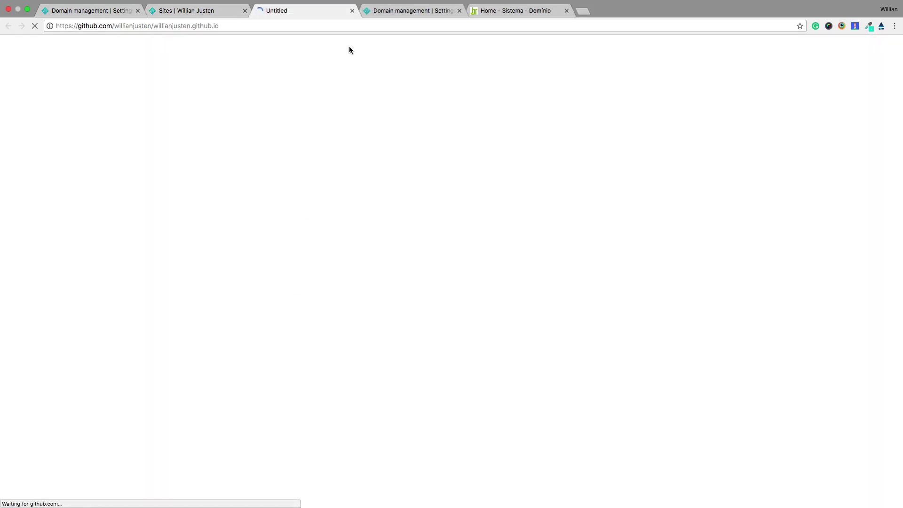
pyautogui.click(353, 11)
pyautogui.click(250, 295)
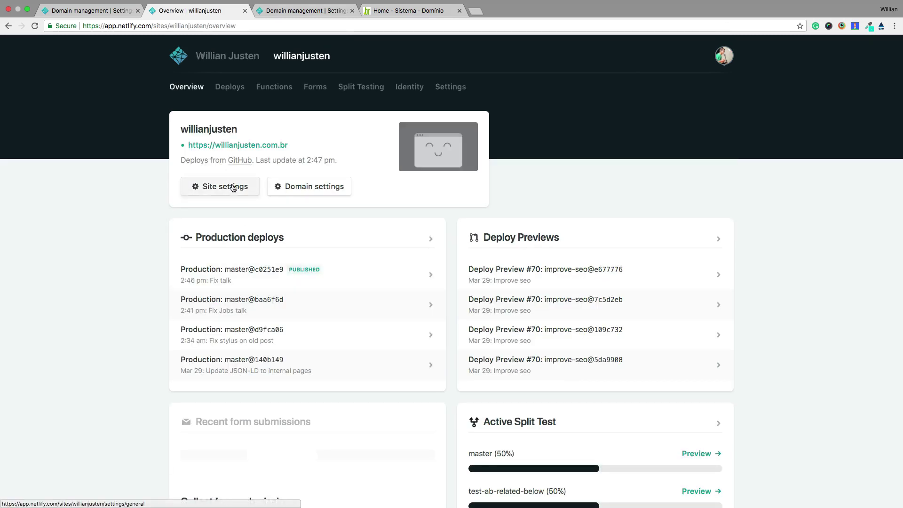
pyautogui.click(298, 187)
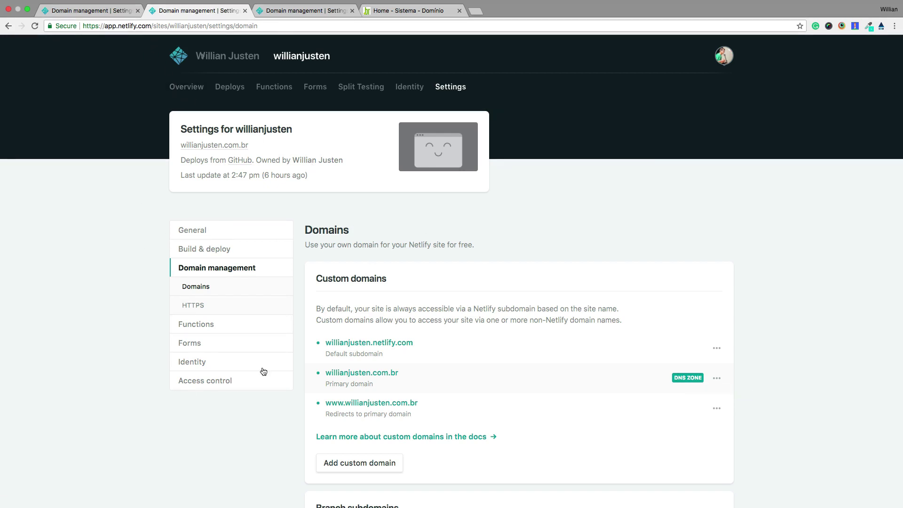
# - Add the custom domain photo-portfolio.willianjusten.com.br to the photo-portfolio site and save it
pyautogui.click(123, 11)
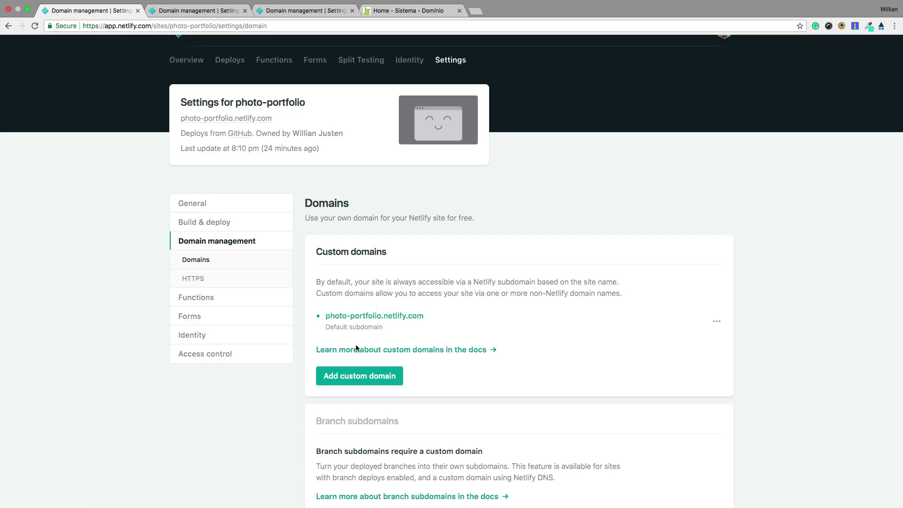
pyautogui.click(359, 376)
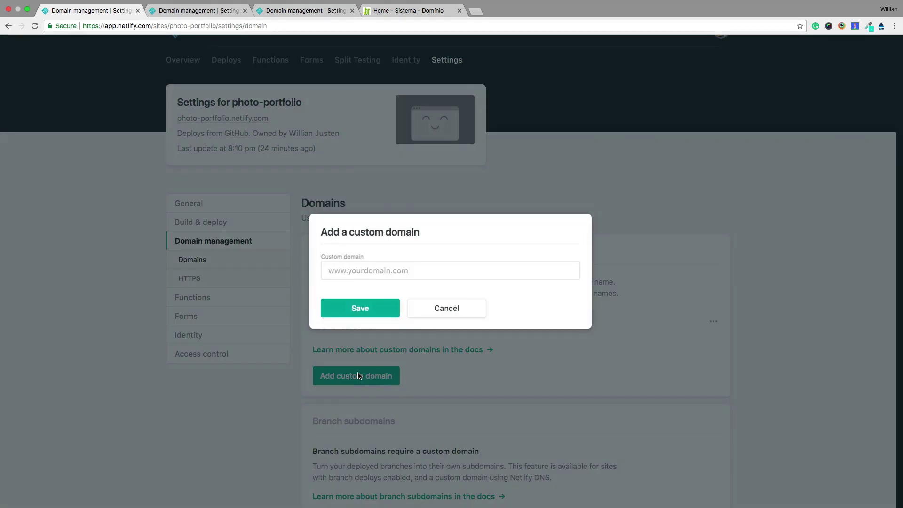
pyautogui.click(376, 279)
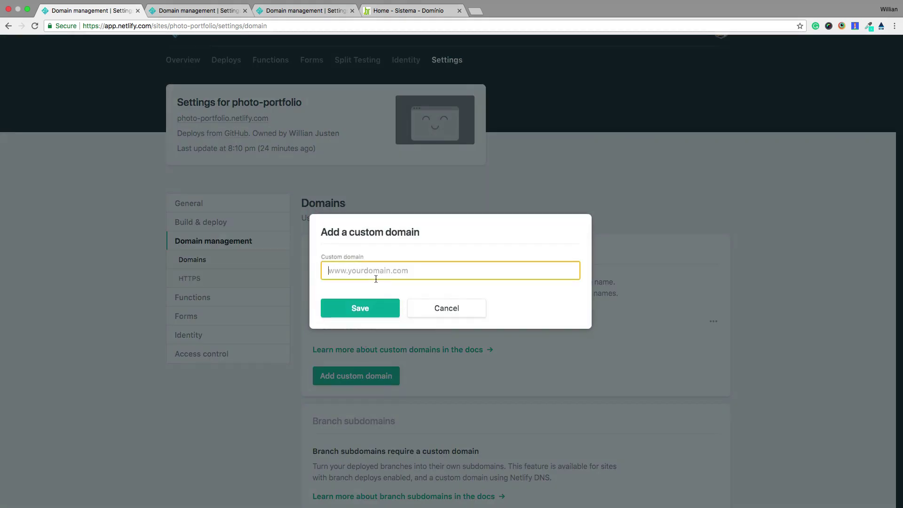
pyautogui.write('photo-portfolio.willianjusten')
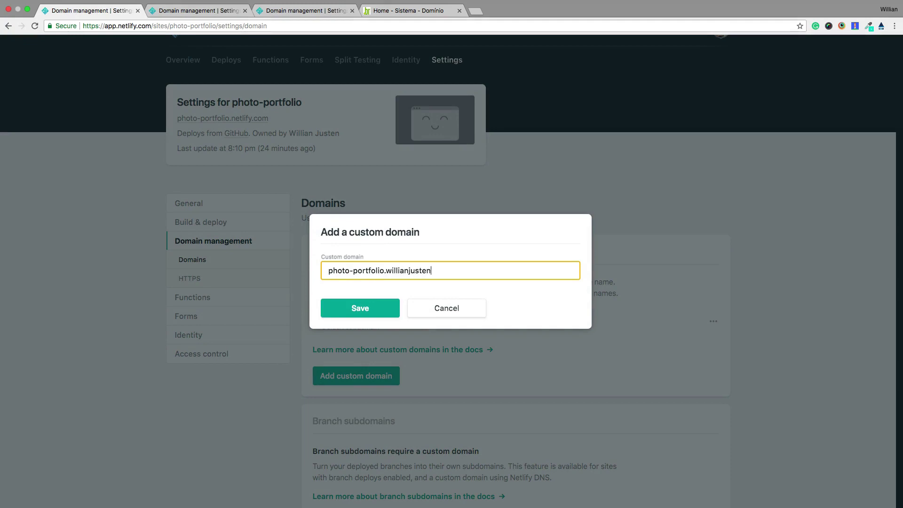
pyautogui.write('.com.br')
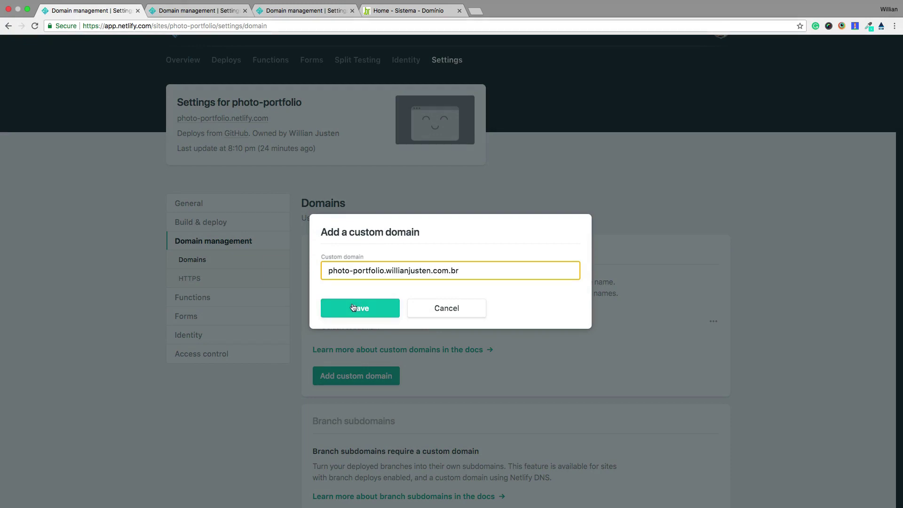
pyautogui.click(353, 308)
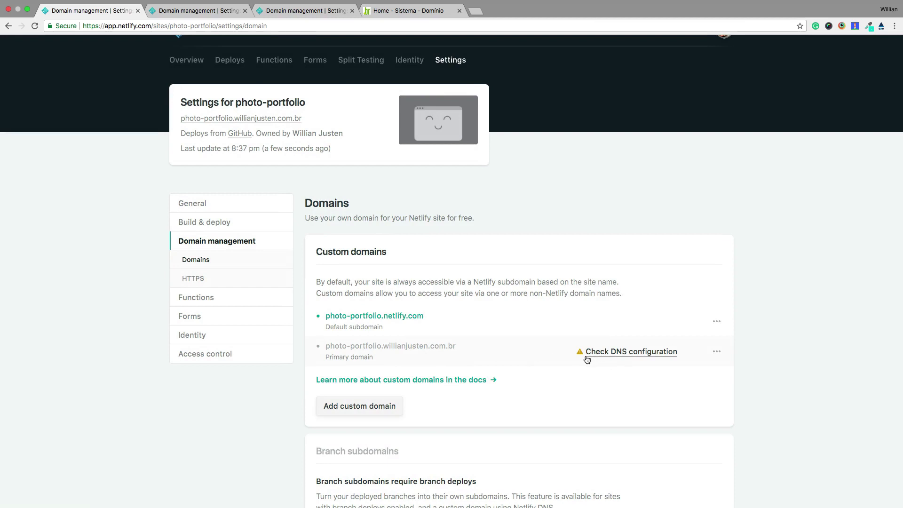
# - Check the DNS configuration of photo-portfolio.willianjusten.com.br, create its DNS records automatically, and reload the domain settings
pyautogui.scroll(-2, 526, 358)
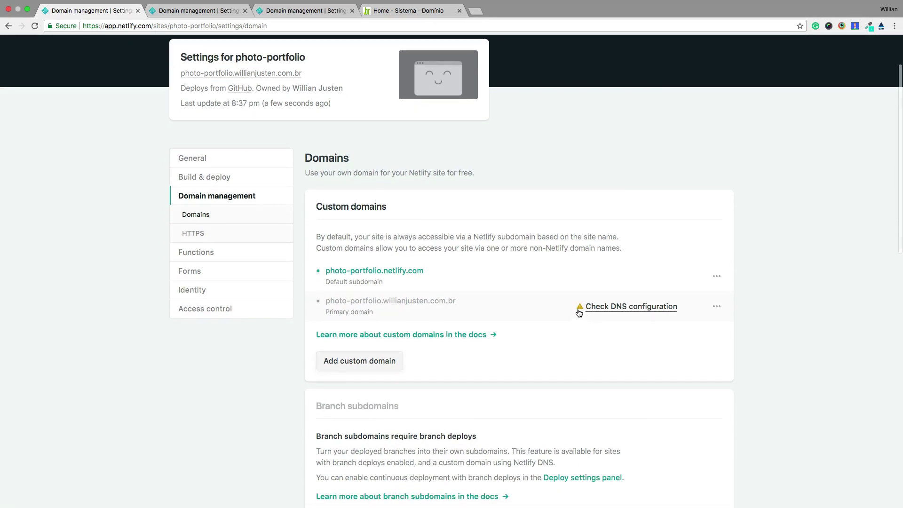
pyautogui.click(642, 311)
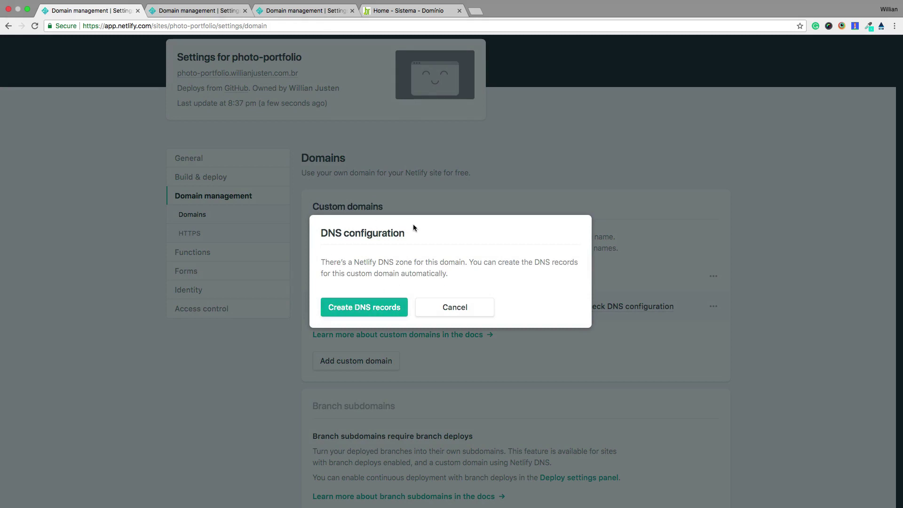
pyautogui.moveTo(355, 259); pyautogui.dragTo(443, 259)
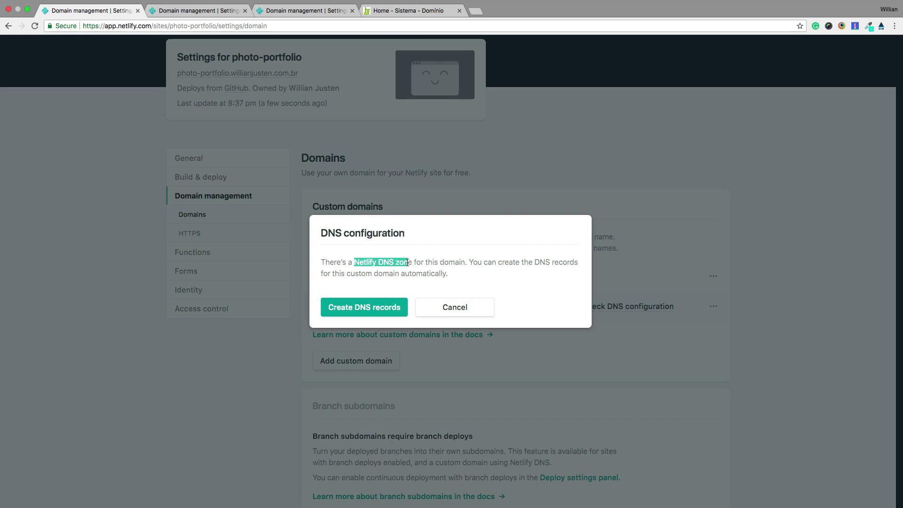
pyautogui.click(356, 312)
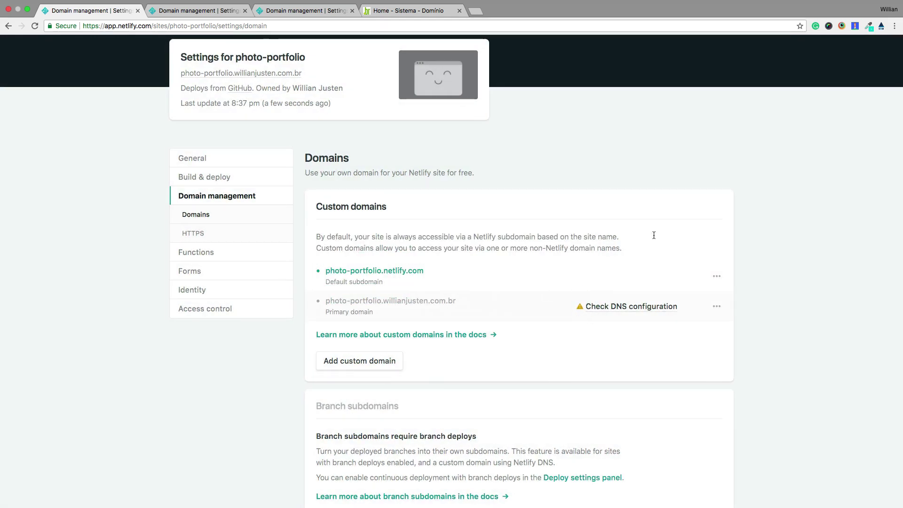
pyautogui.press('super+r')
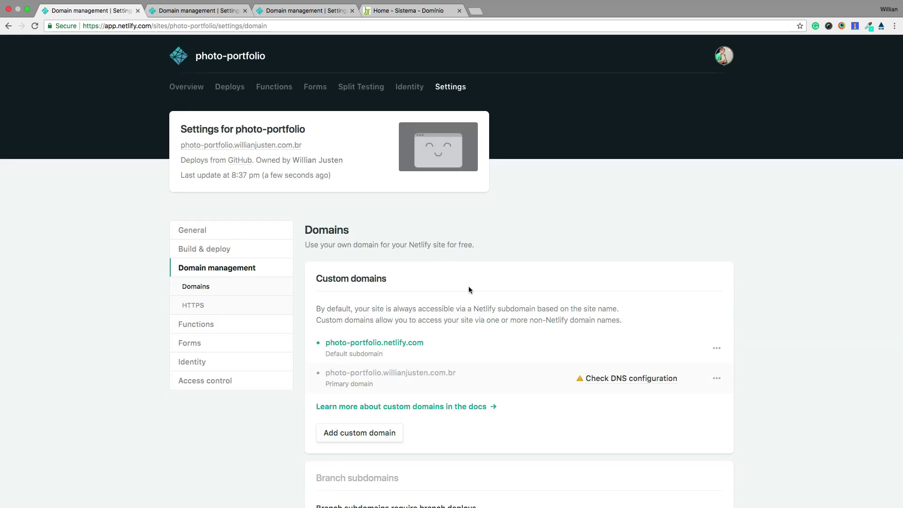
pyautogui.scroll(-2, 486, 355)
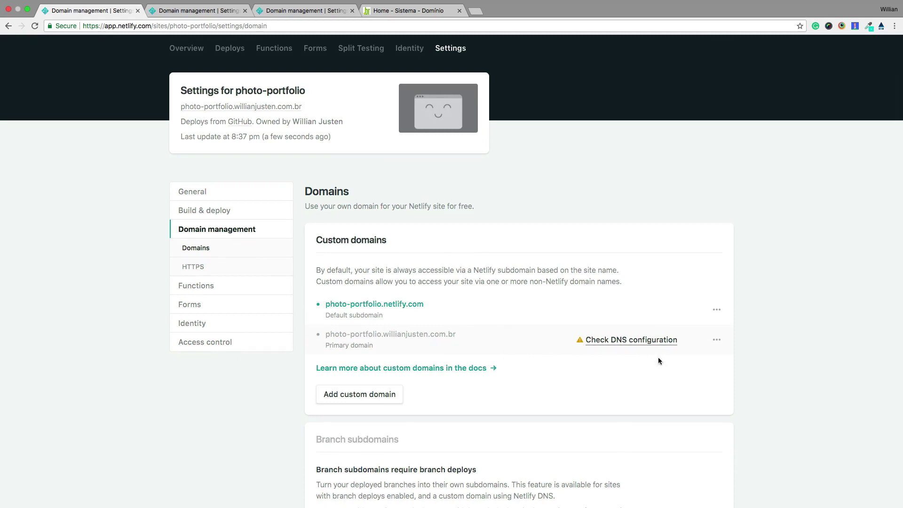
pyautogui.scroll(-2, 614, 343)
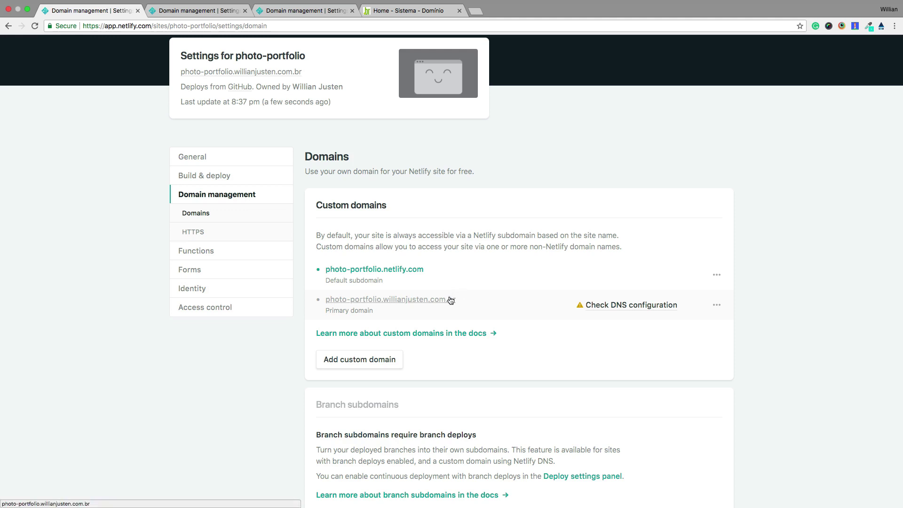
# - Open photo-portfolio.willianjusten.com.br in a new browser tab and examine the subdomain and main domain parts of its address
pyautogui.keyDown('super'); pyautogui.click(429, 300); pyautogui.keyUp('super')
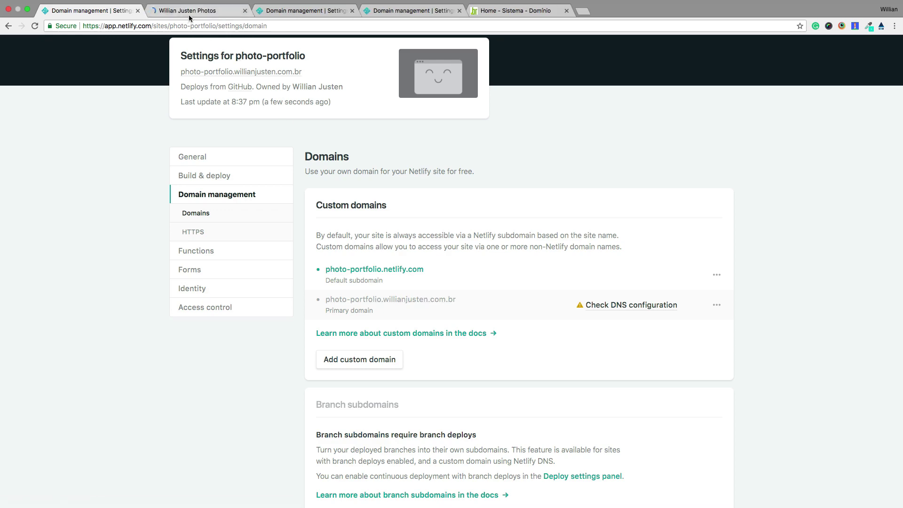
pyautogui.click(188, 10)
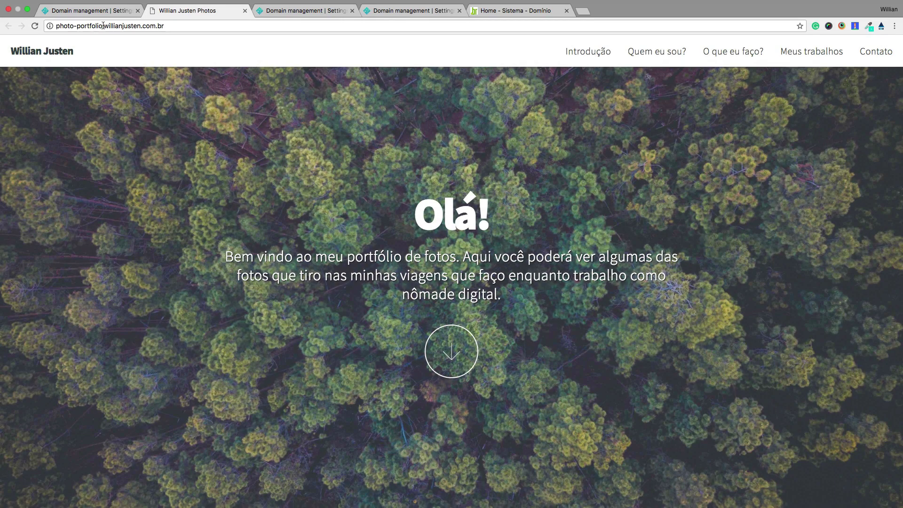
pyautogui.moveTo(103, 25); pyautogui.dragTo(169, 31)
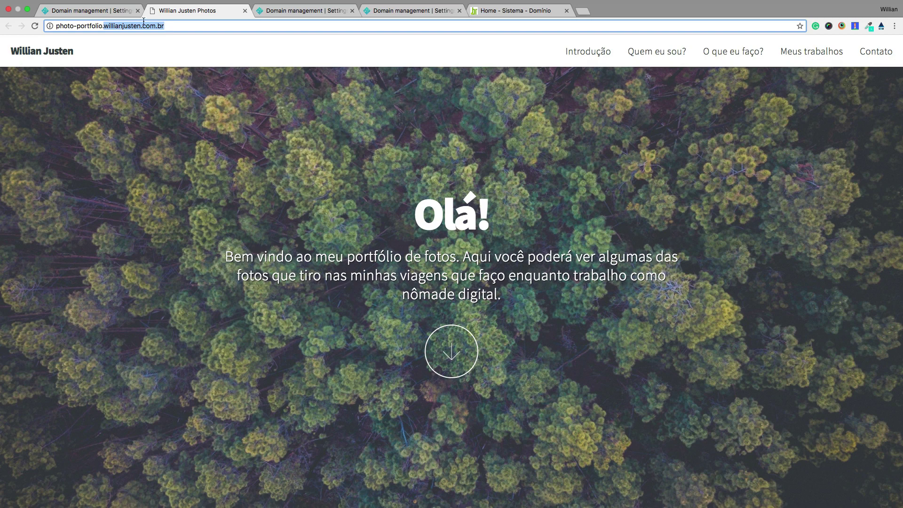
pyautogui.click(164, 22)
# - Try rewriting the page address as willianjusten.com.br/photo-portfolio/ in place of the subdomain
pyautogui.click(103, 25)
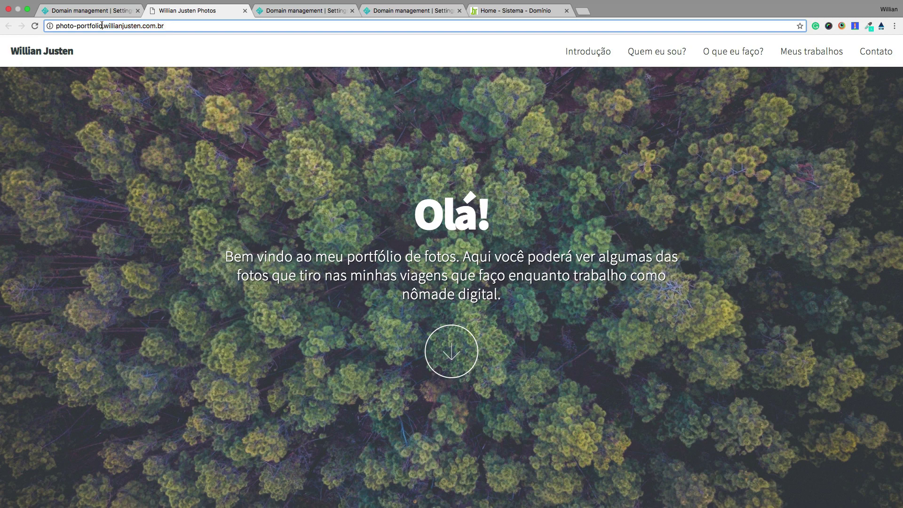
pyautogui.hotkey('shift', 'Home')
pyautogui.press('BackSpace')
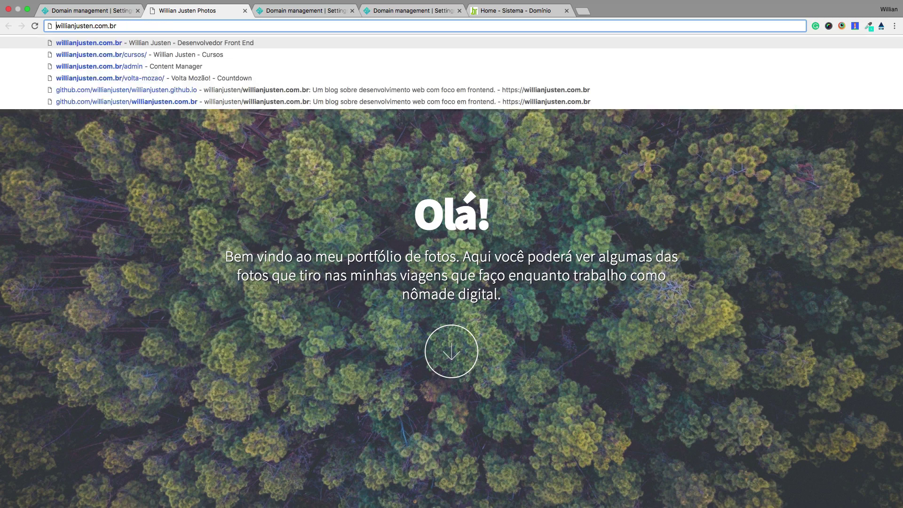
pyautogui.write('/photo-portfolio')
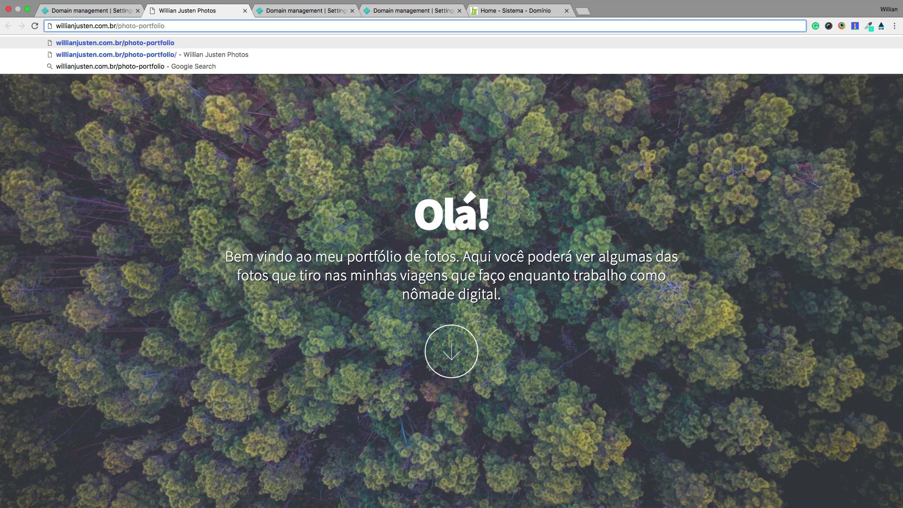
pyautogui.write('/')
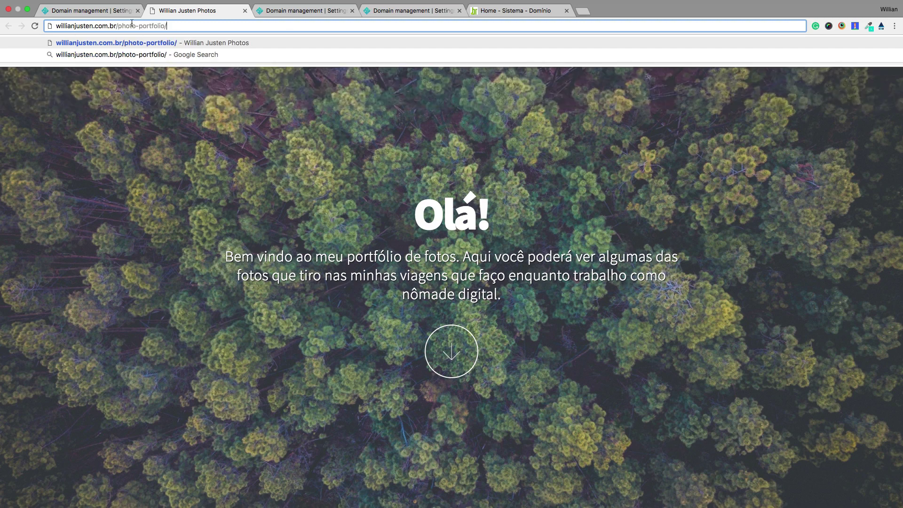
pyautogui.press('Return')
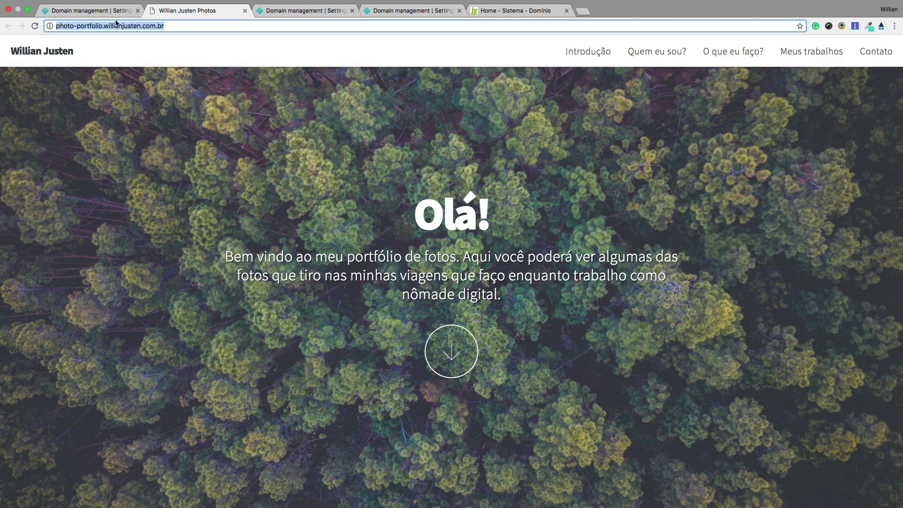
# - Return to Netlify, review the records and nameservers of the willianjusten.com.br DNS zone, and switch to registro.br to compare the domain's DNS servers
pyautogui.click(116, 10)
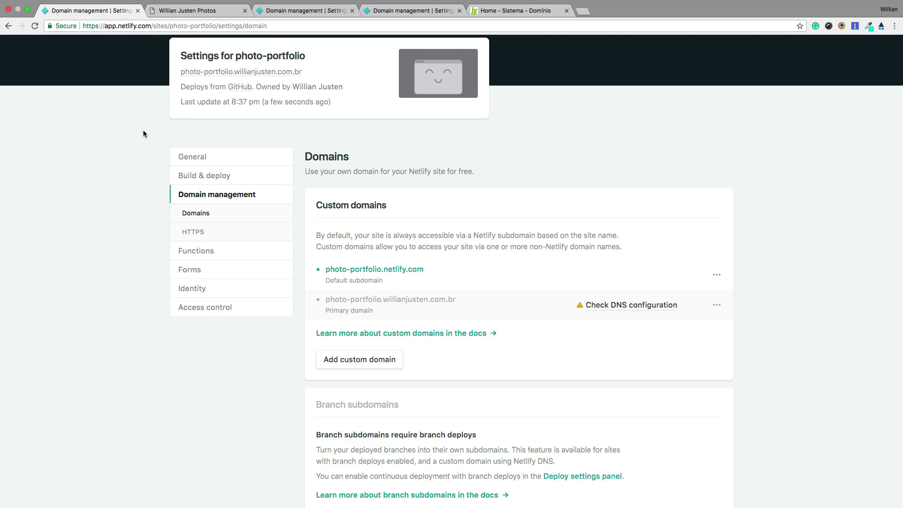
pyautogui.scroll(1, 143, 130)
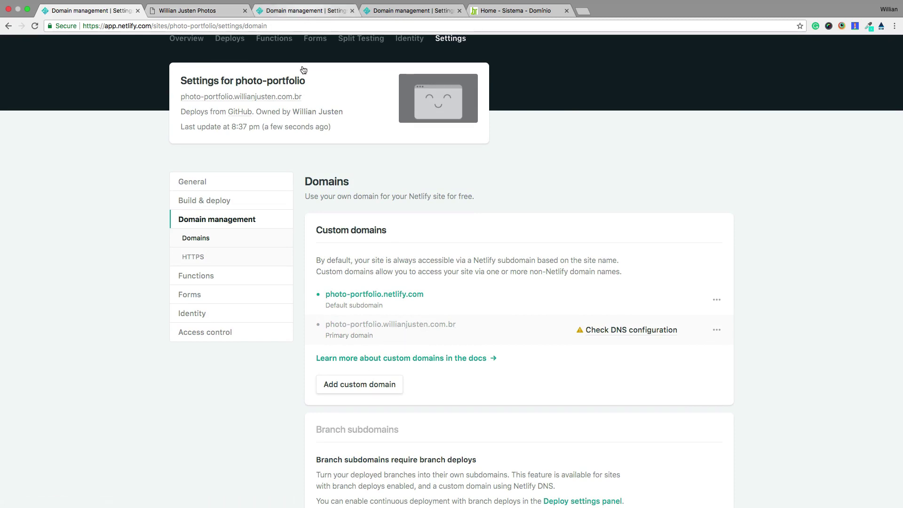
pyautogui.click(296, 13)
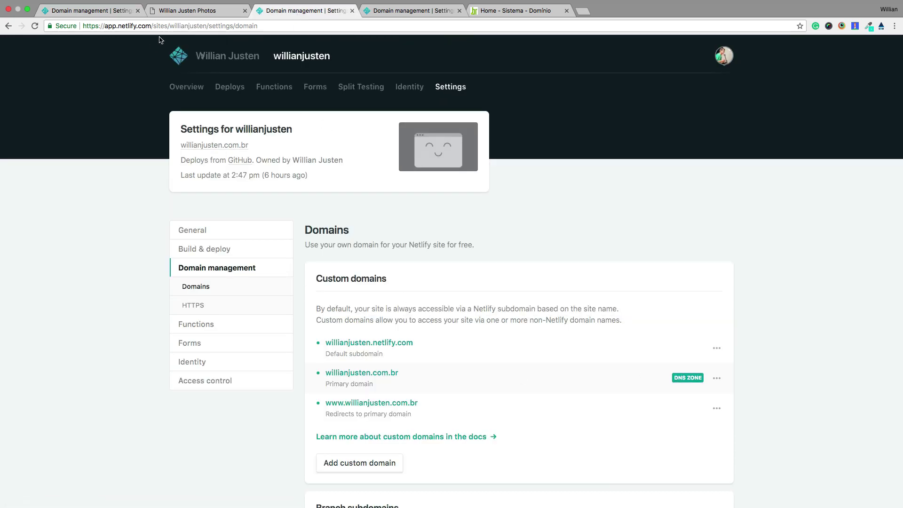
pyautogui.click(126, 13)
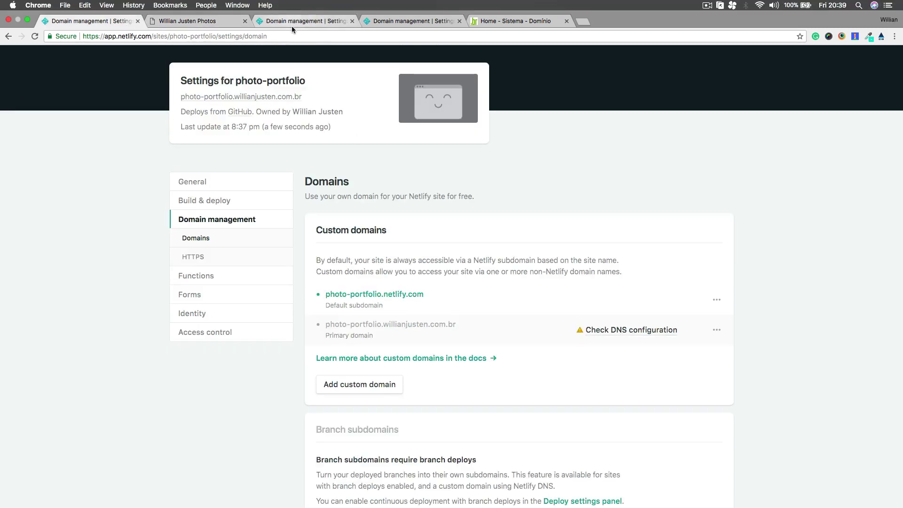
pyautogui.click(292, 10)
pyautogui.click(690, 374)
pyautogui.scroll(-6, 475, 325)
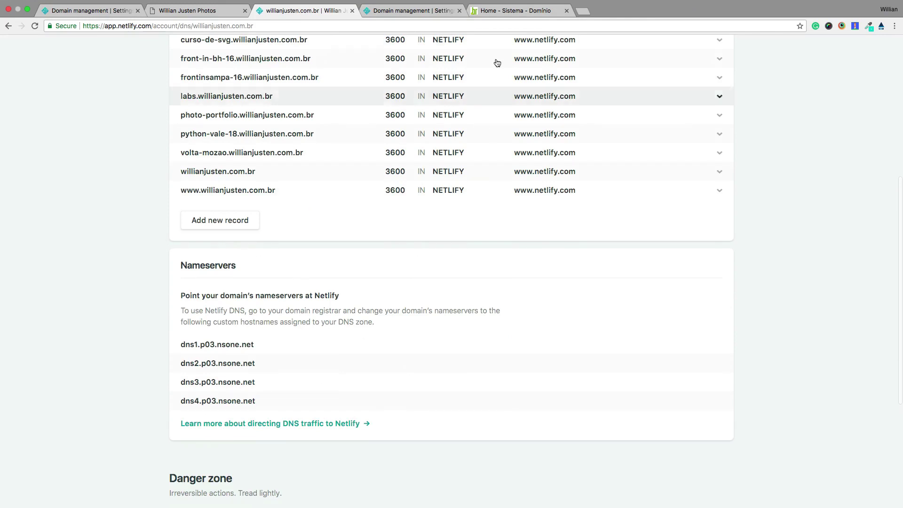
pyautogui.click(506, 12)
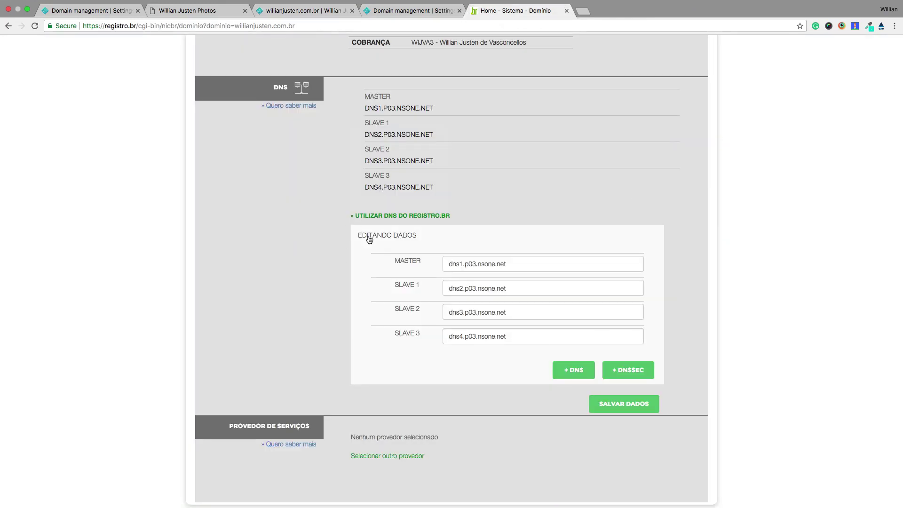